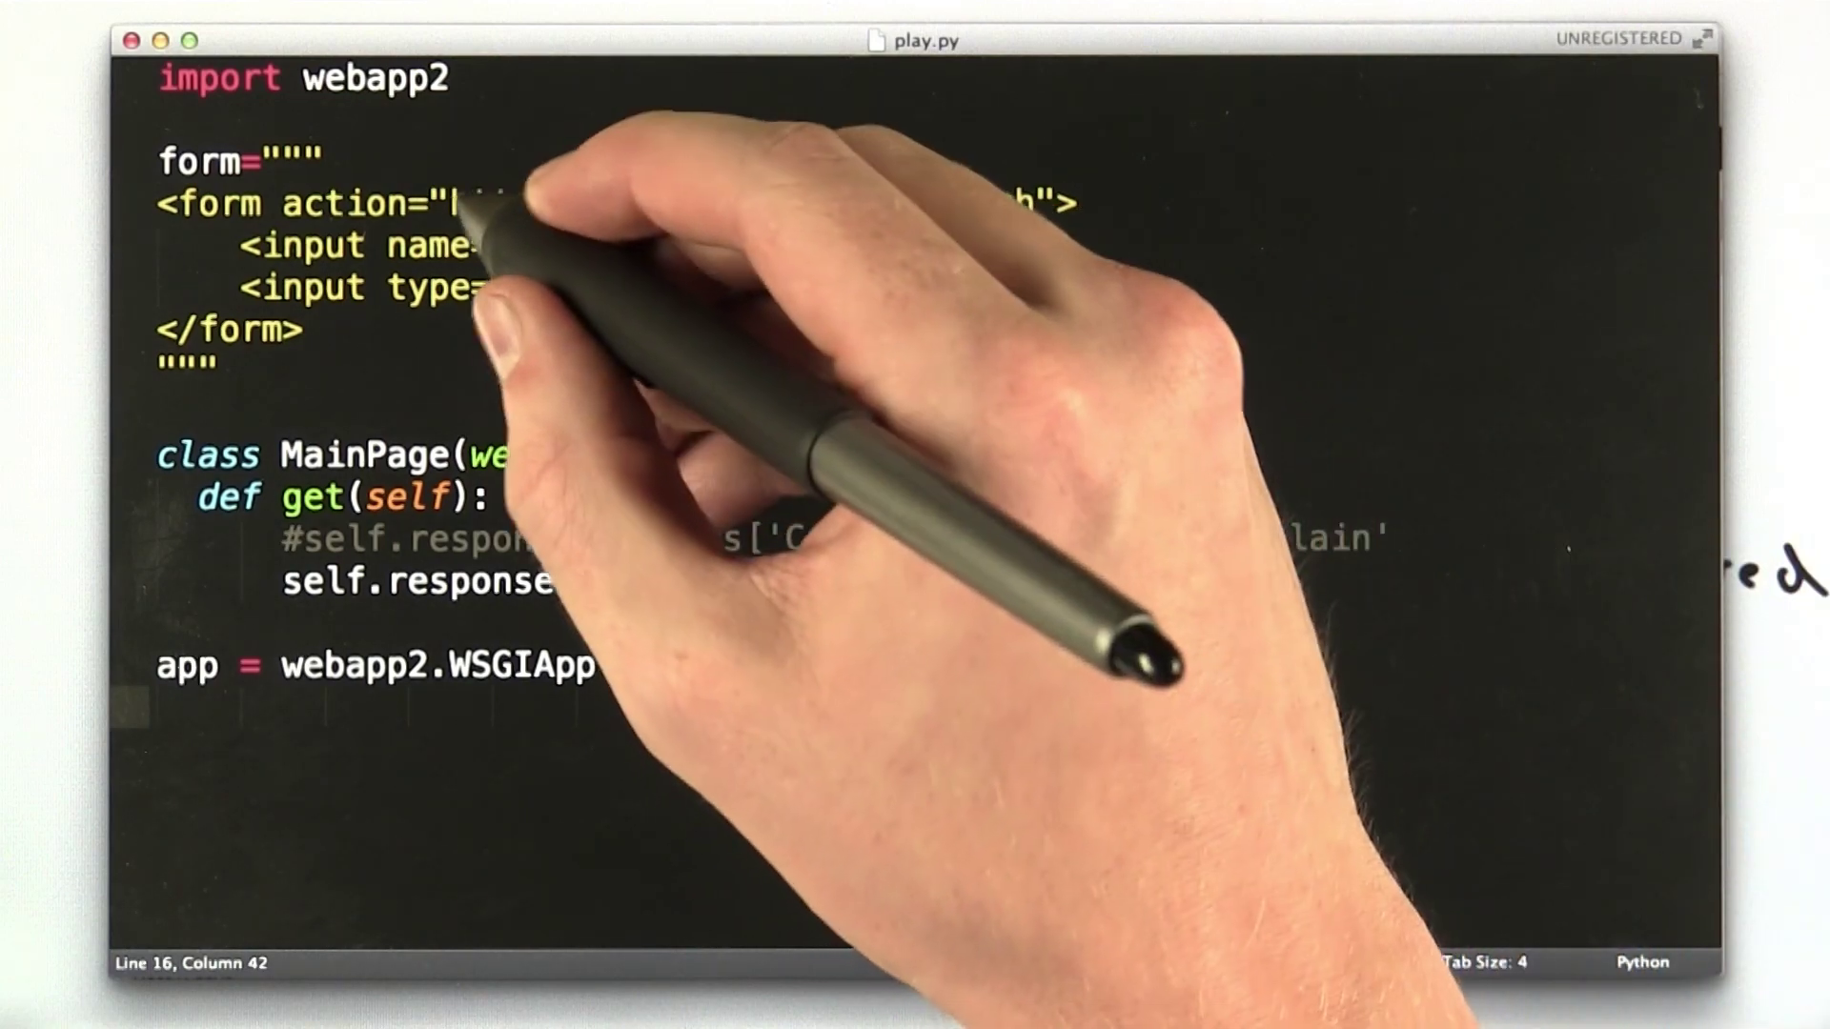
Select the Google search URL in the form's action attribute so it can become /testform.
drag(450, 203, 1037, 203)
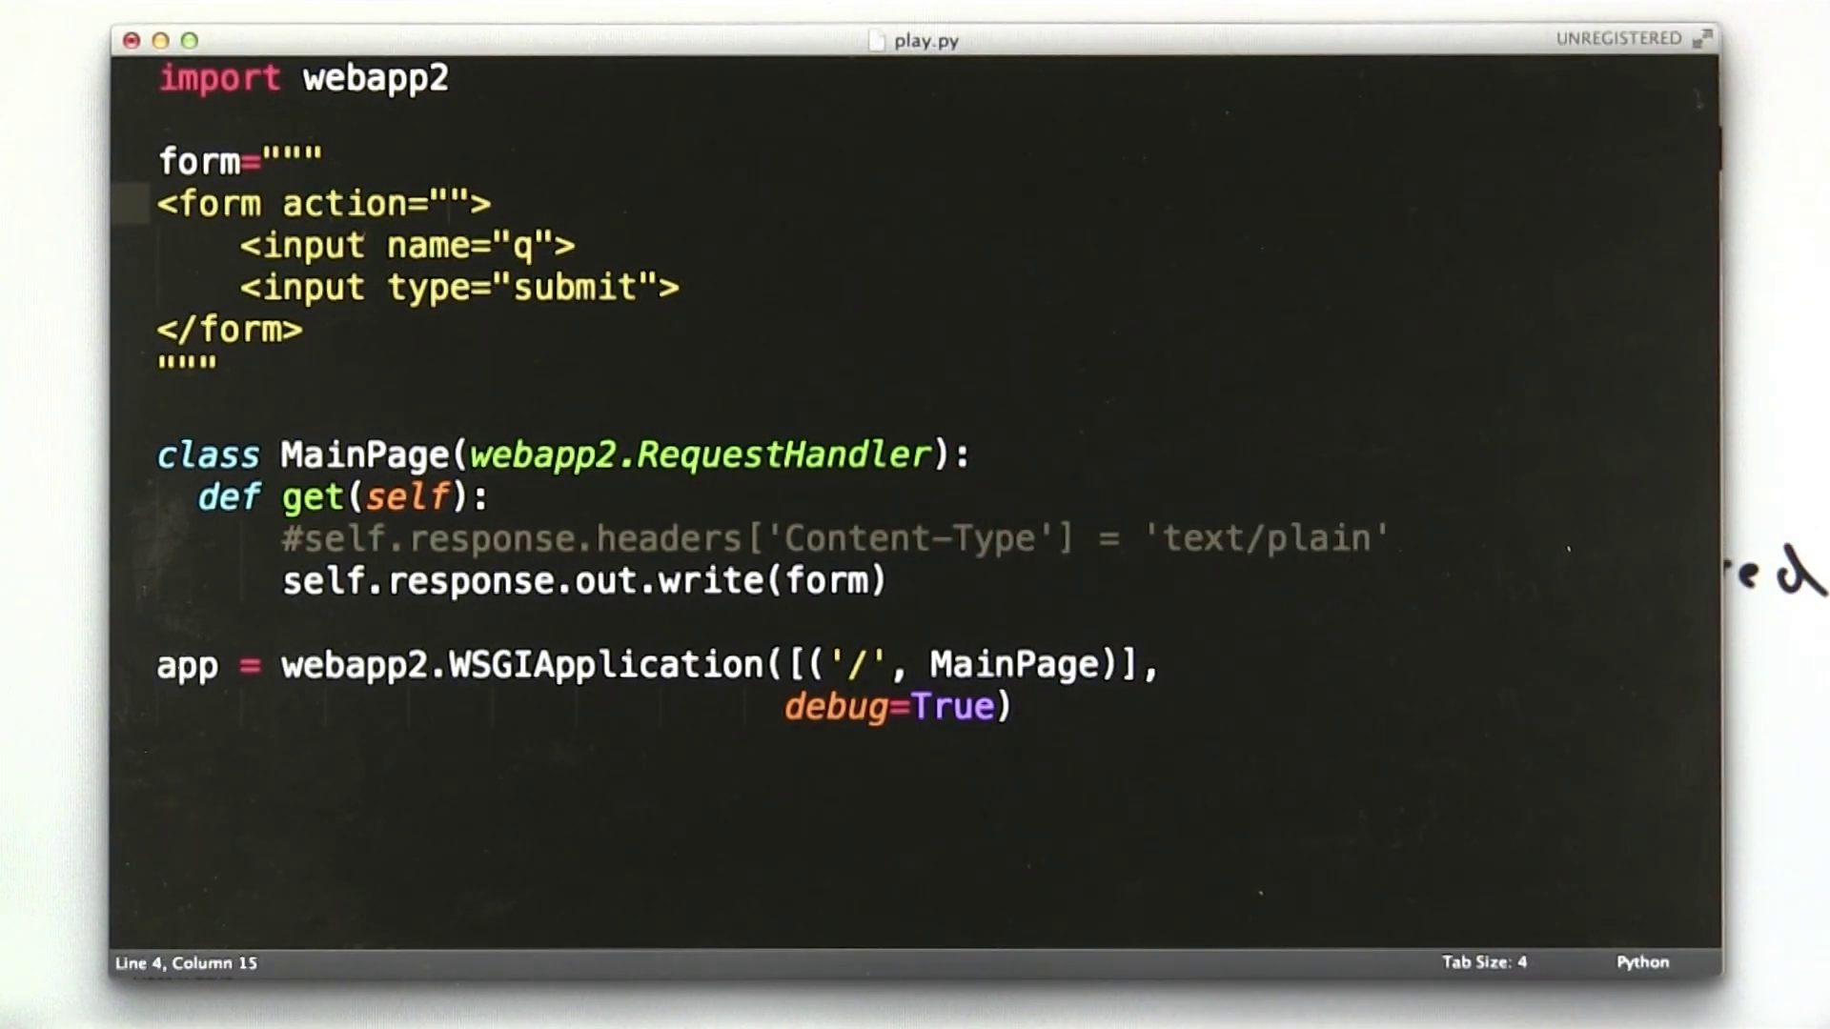
text(/testform)
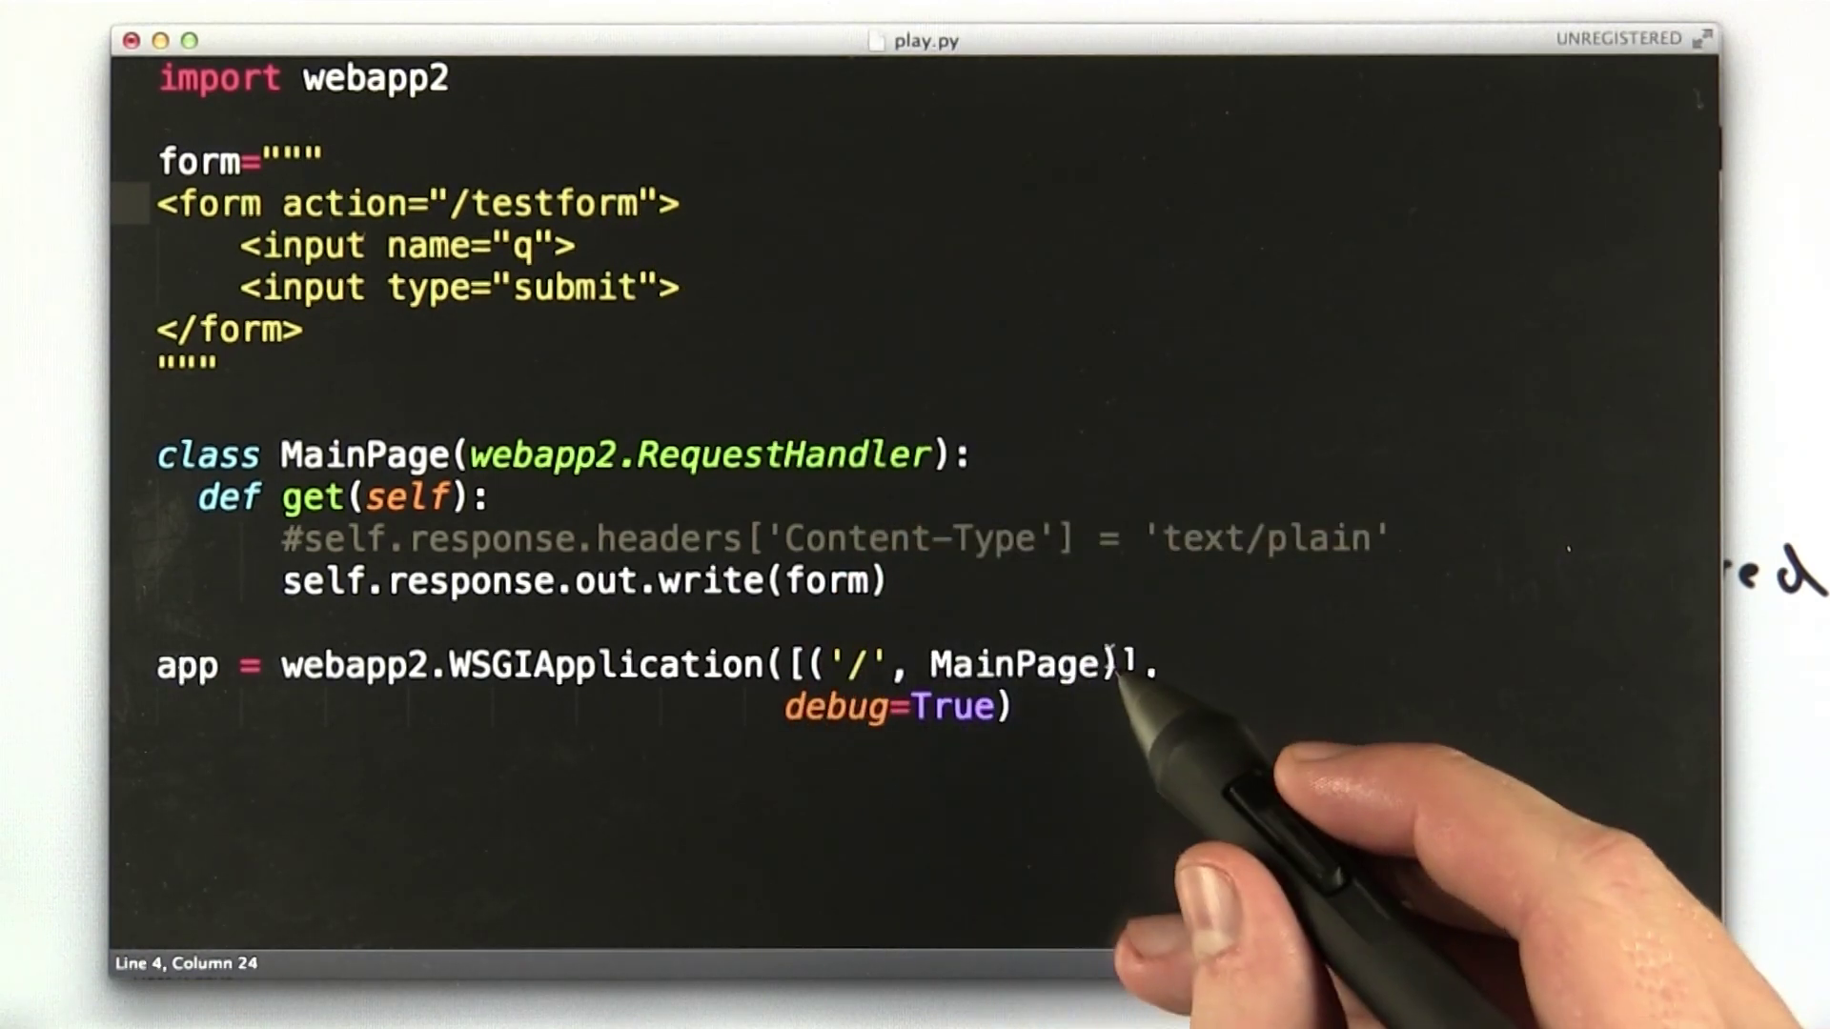
Place the cursor at the end of the WSGIApplication route list for the /testform route.
click(1124, 667)
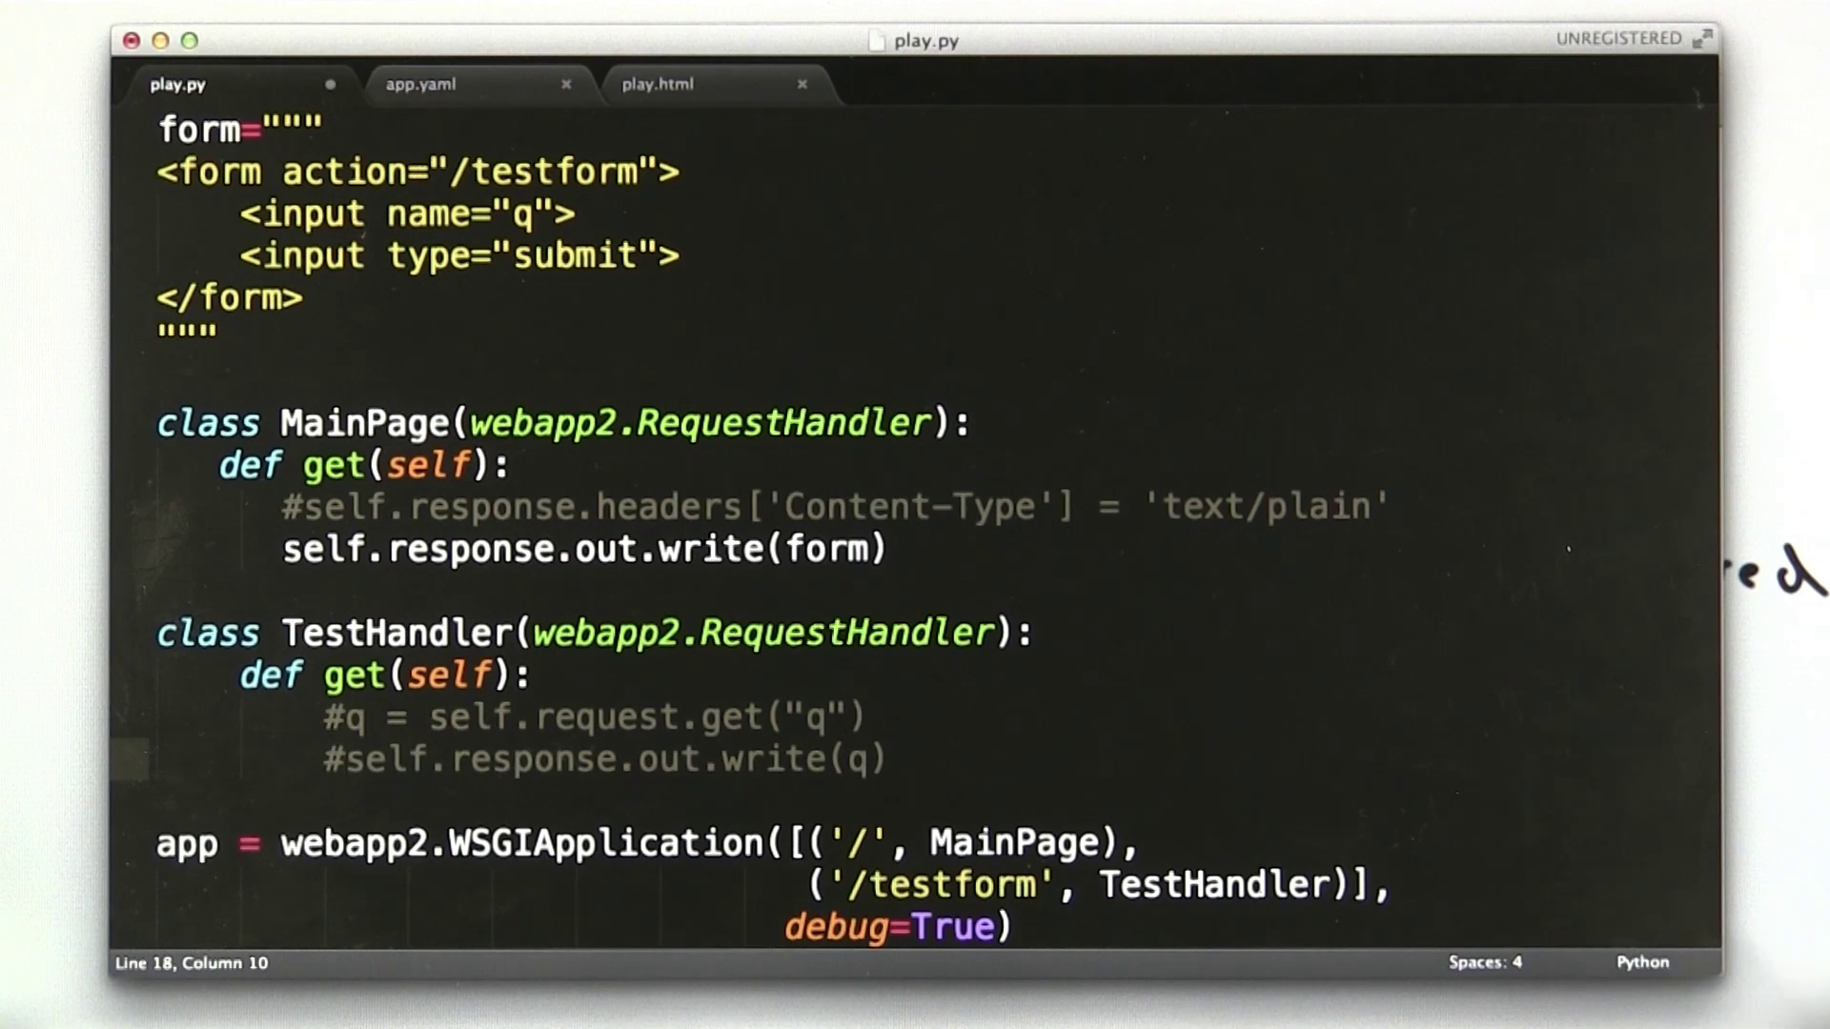
Copy the Content-Type header line and paste it on a new line at the end of TestHandler.
drag(304, 506, 1390, 494)
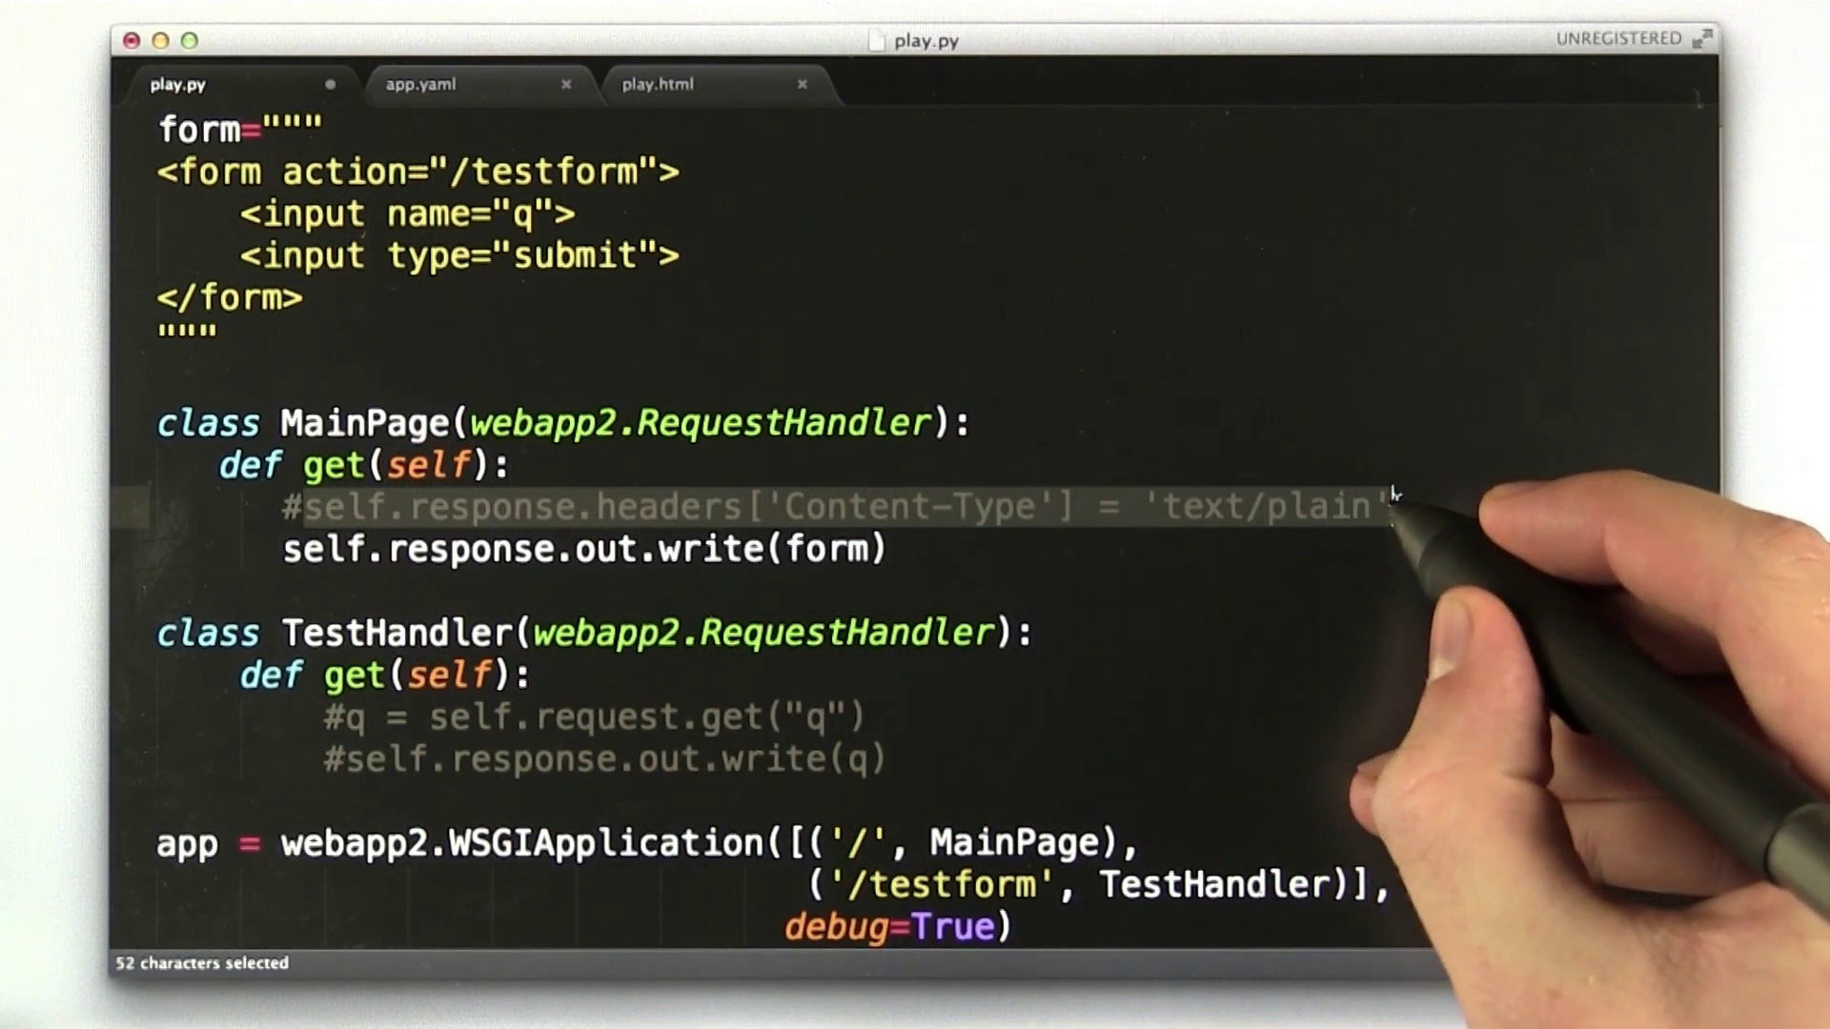
key(super+c)
click(937, 755)
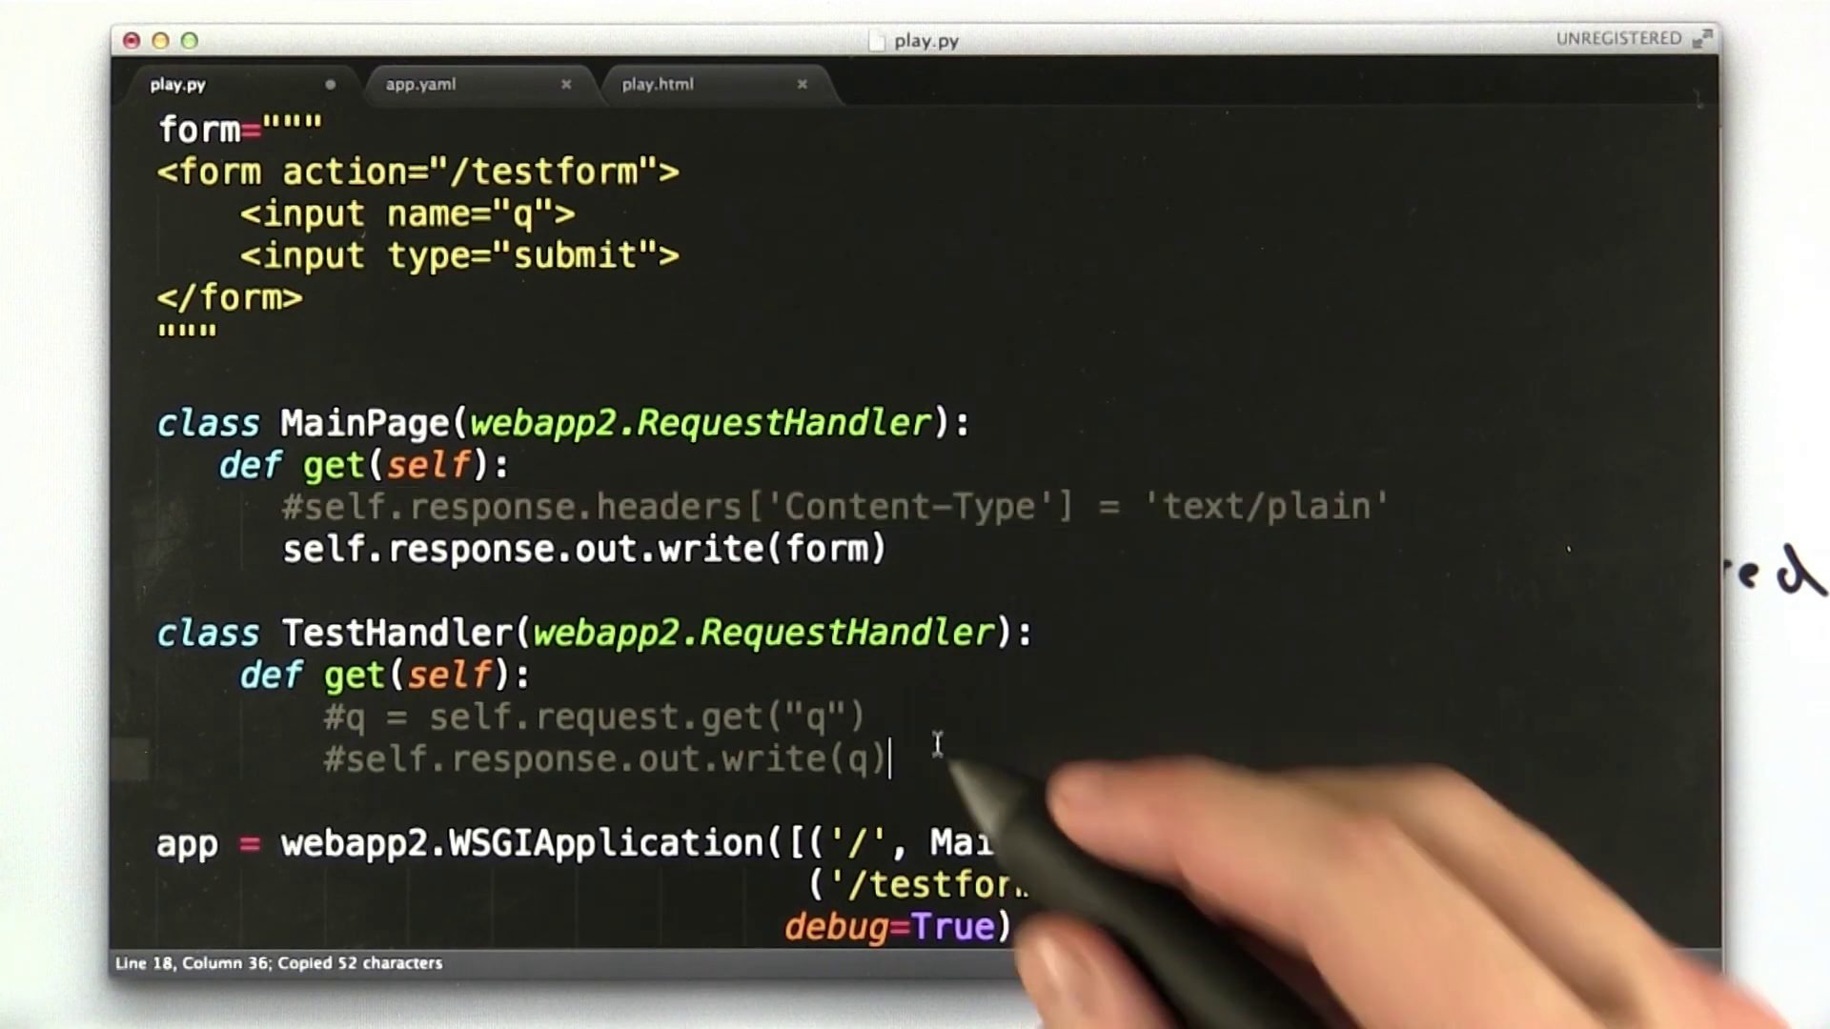
key(Return)
key(Return)
key(super+v)
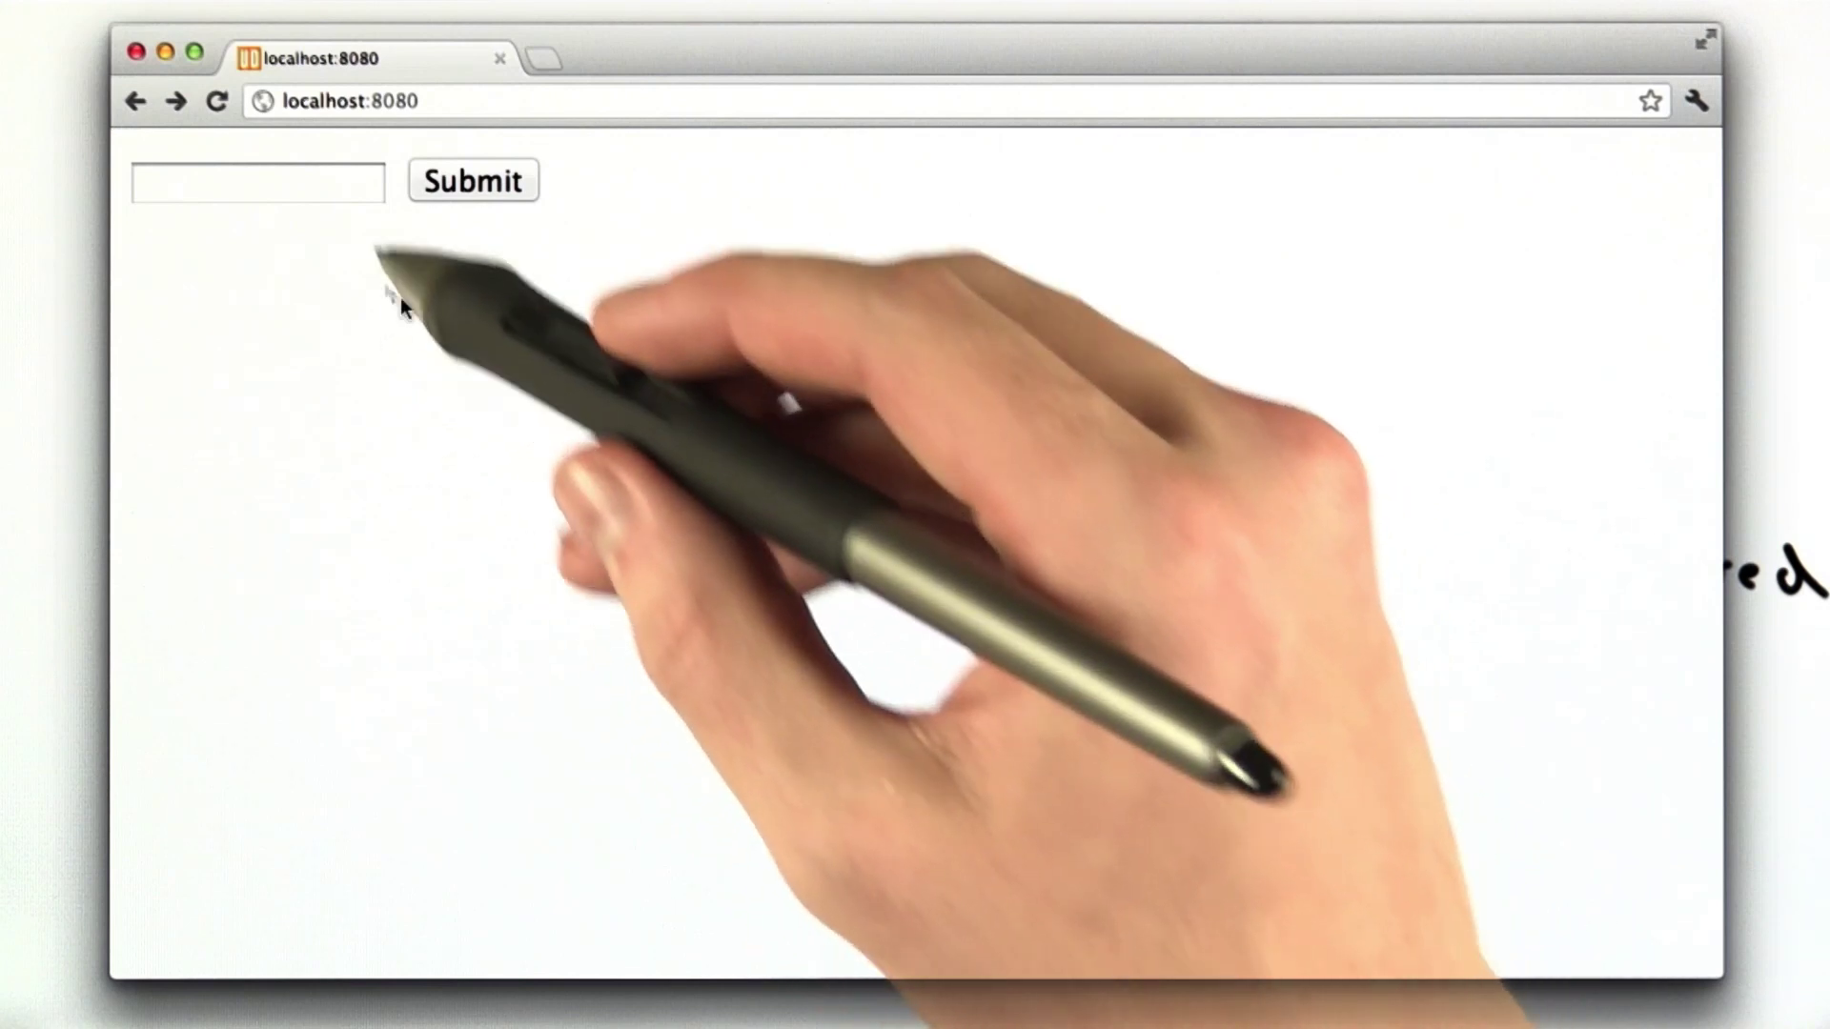
Reload localhost:8080 in Chrome and focus the form's text field.
click(374, 101)
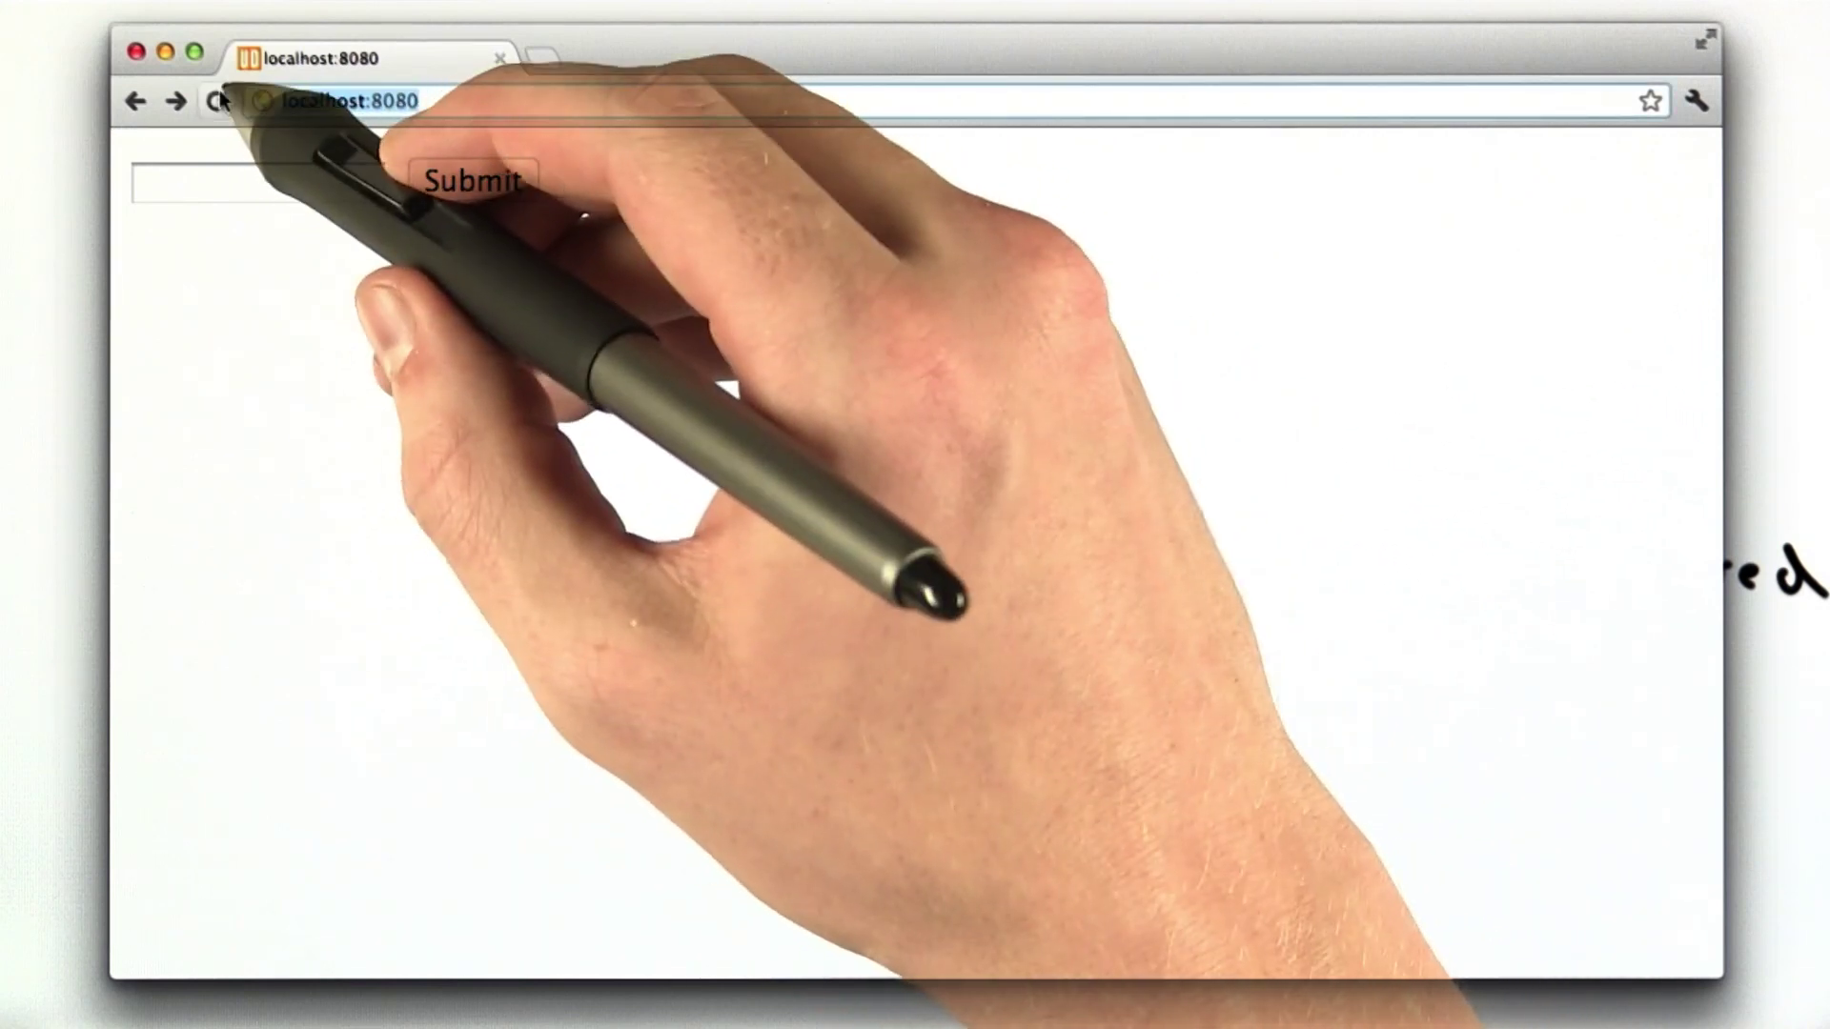
click(320, 177)
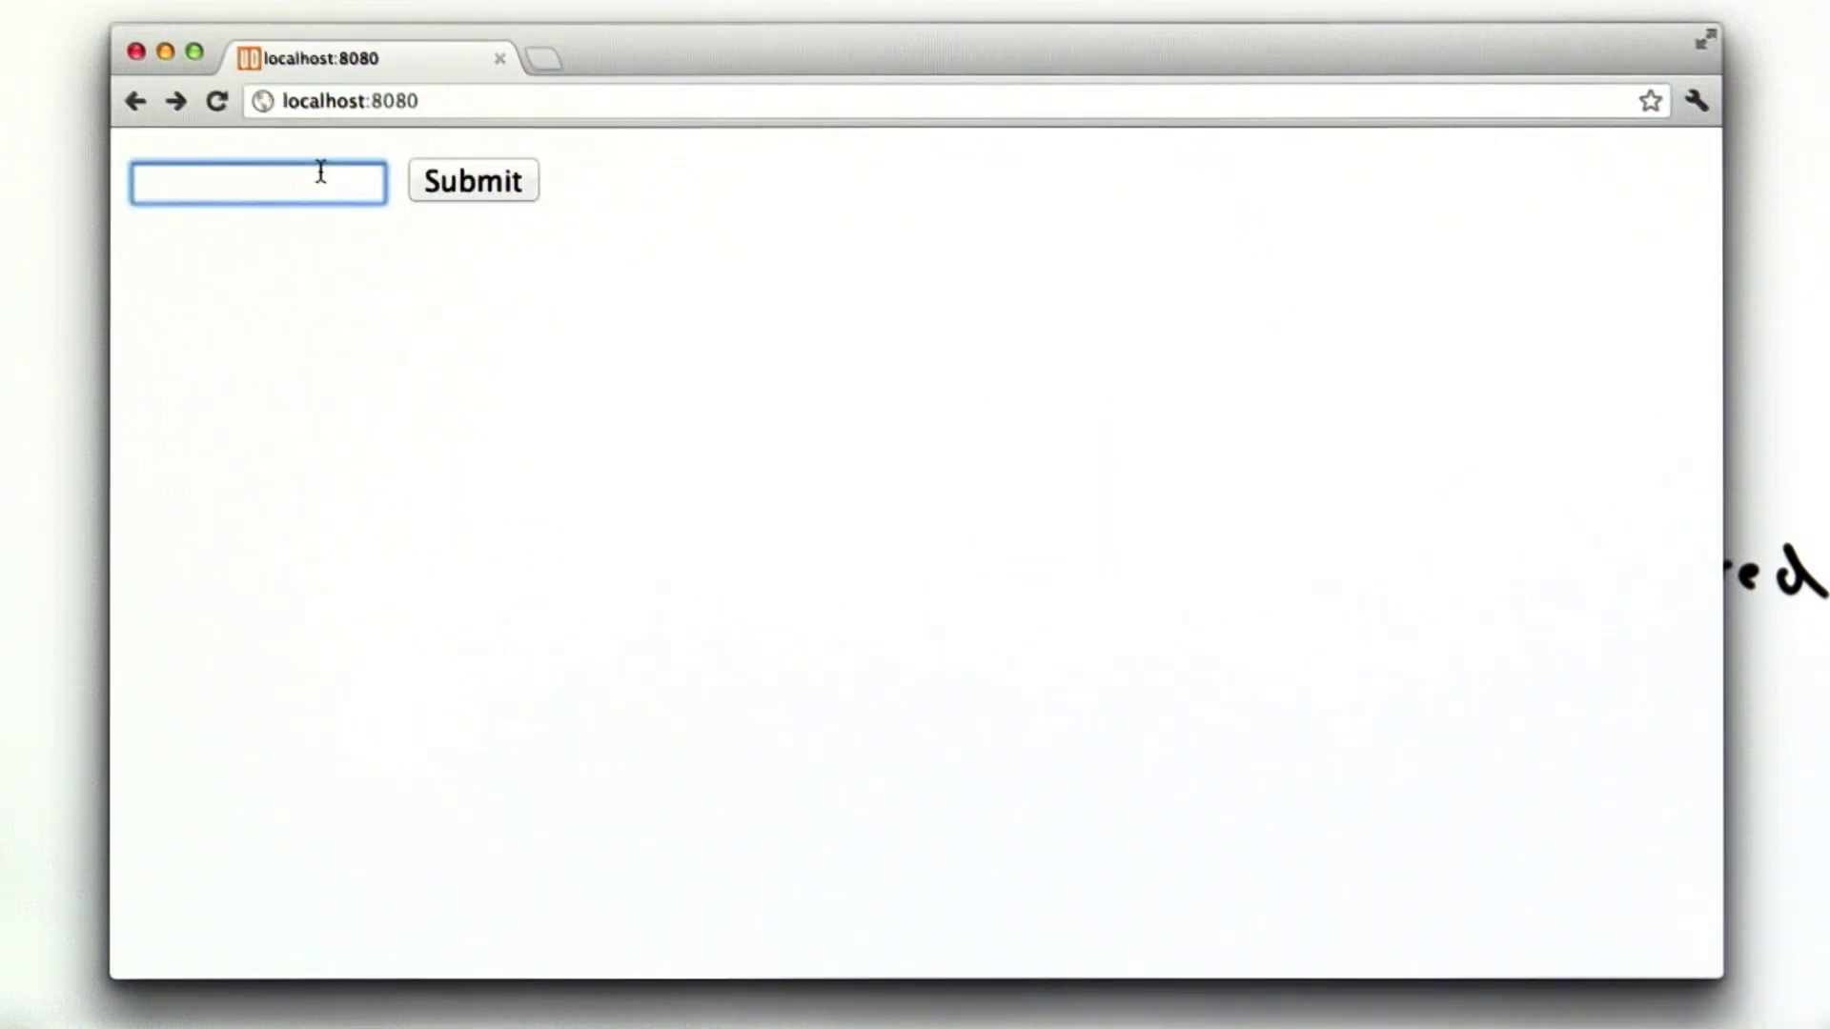